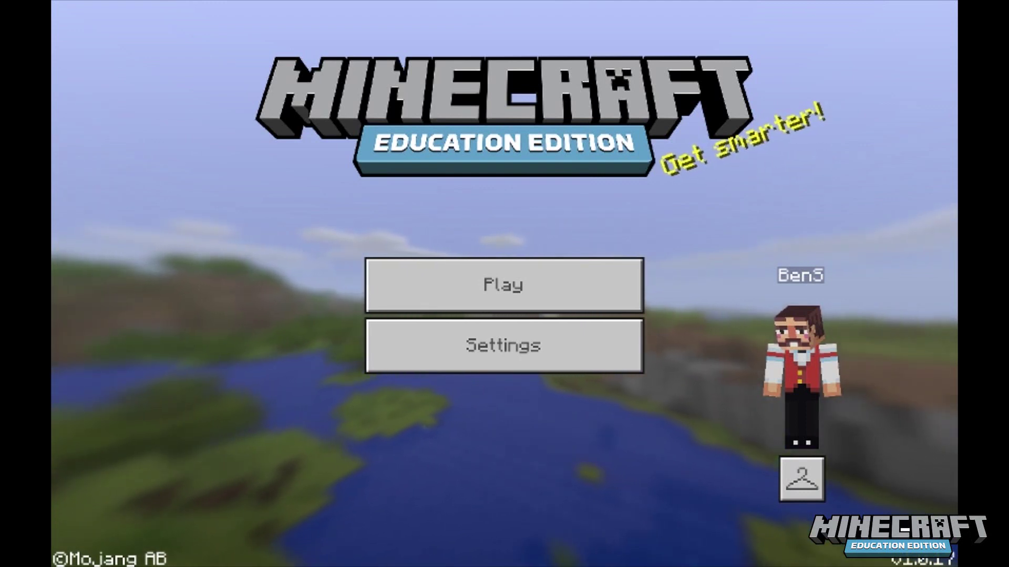
Step: Begin creating a new randomly generated world from the worlds list
left_click(503, 286)
key("Return")
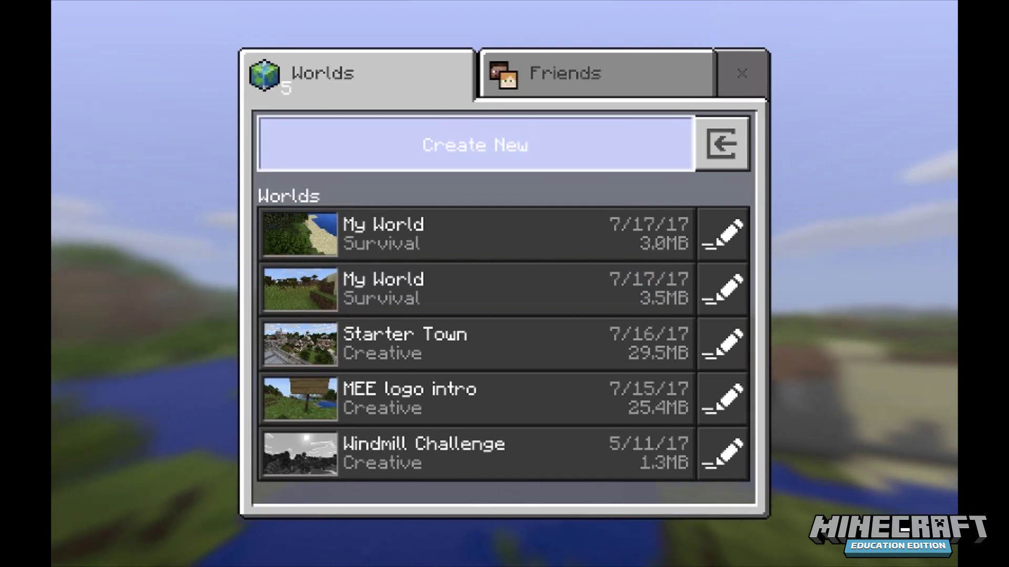
key("Return")
key("Up")
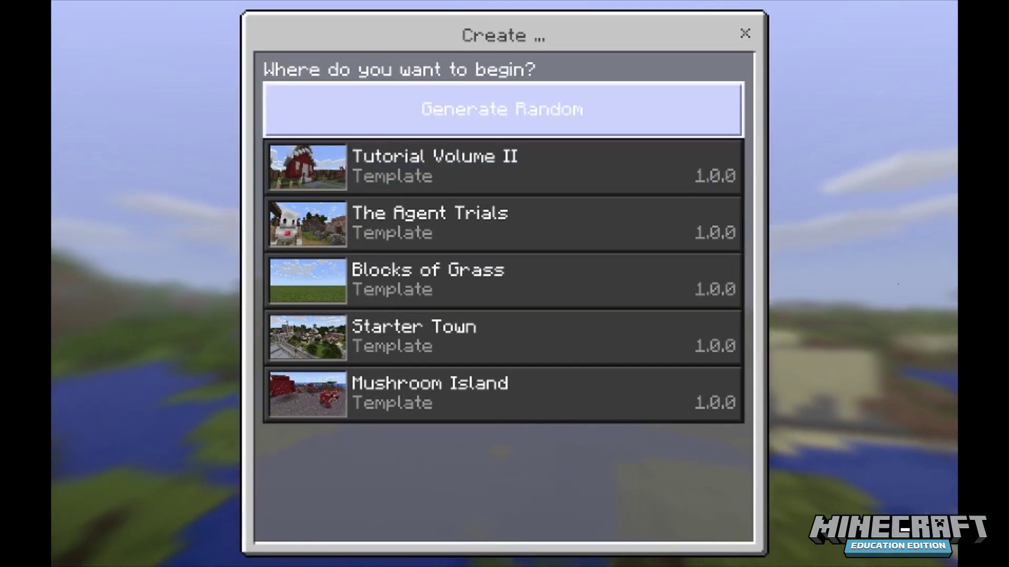
key("Return")
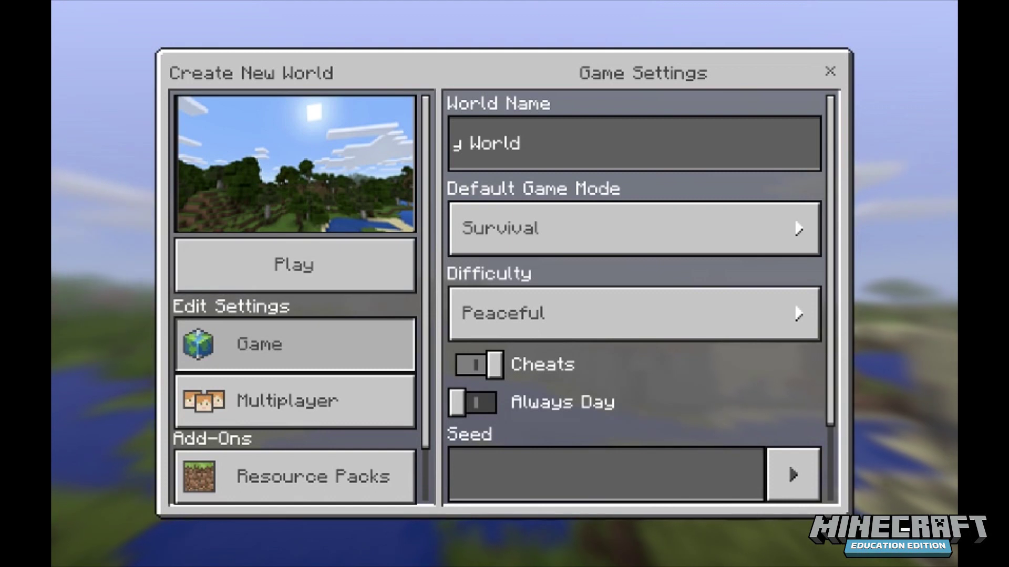
Step: Check the new world's Multiplayer Game and Visible to LAN Players settings, and start playing the world
key("Down")
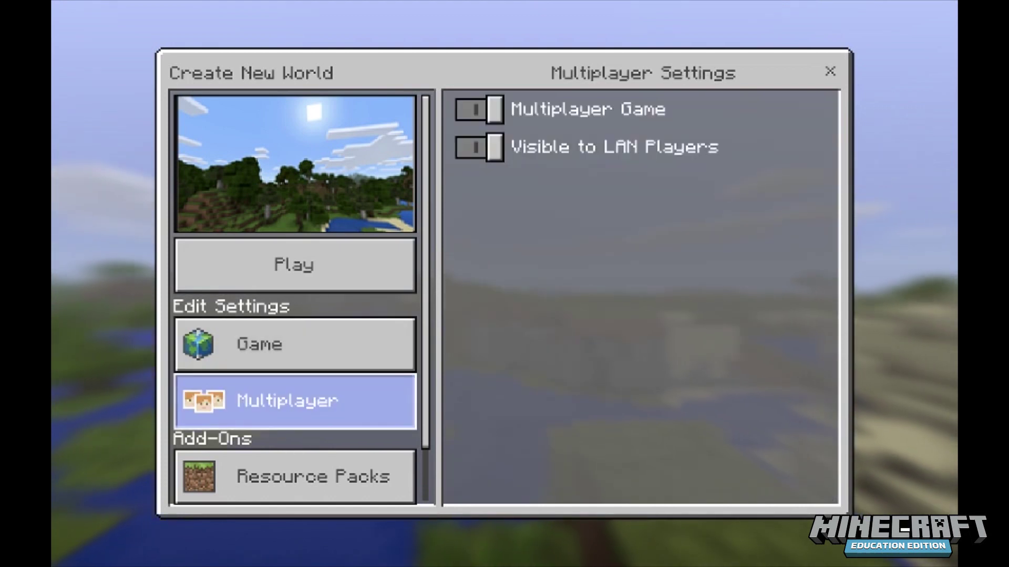
key("Right")
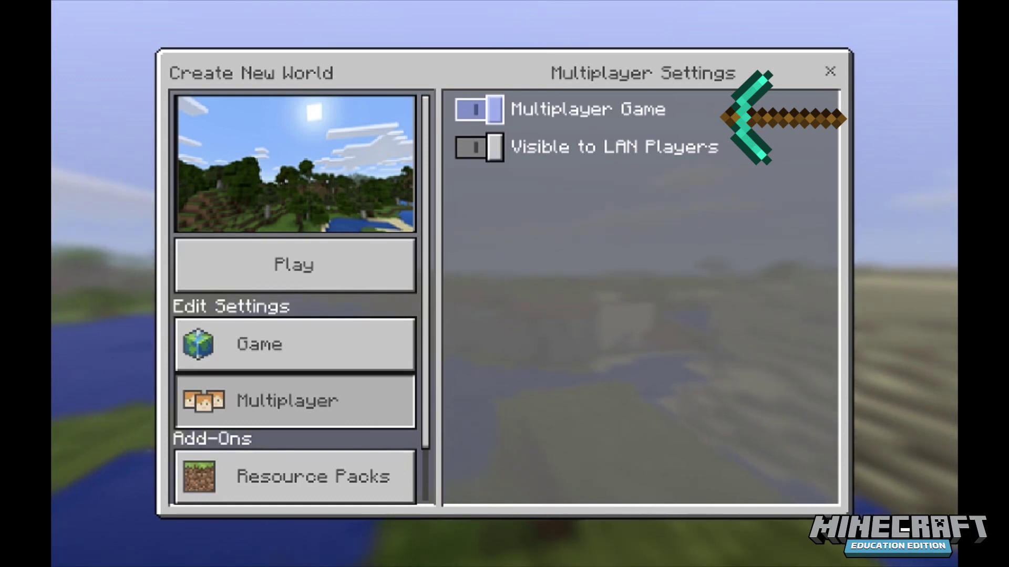
key("Down")
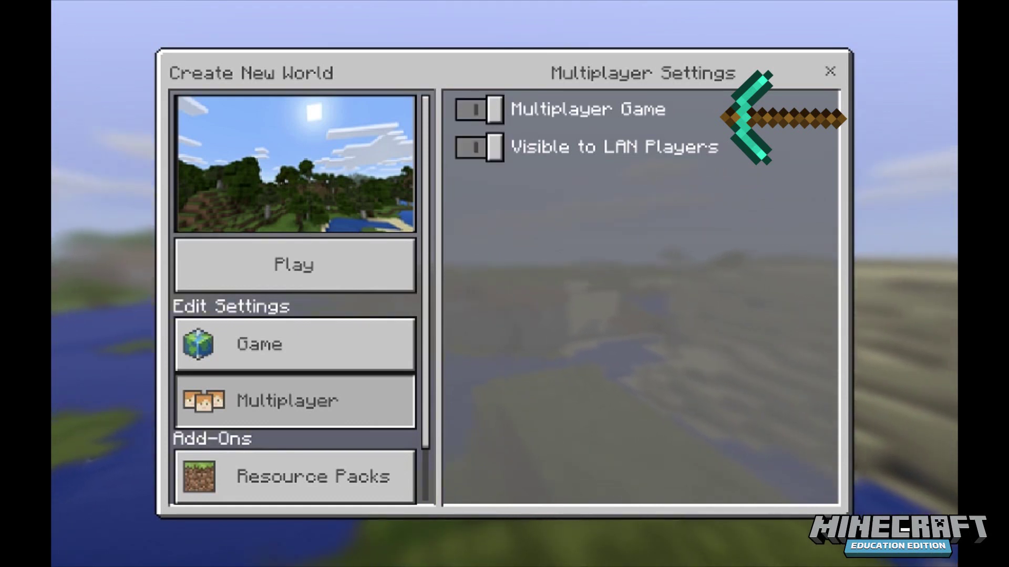
key("Up")
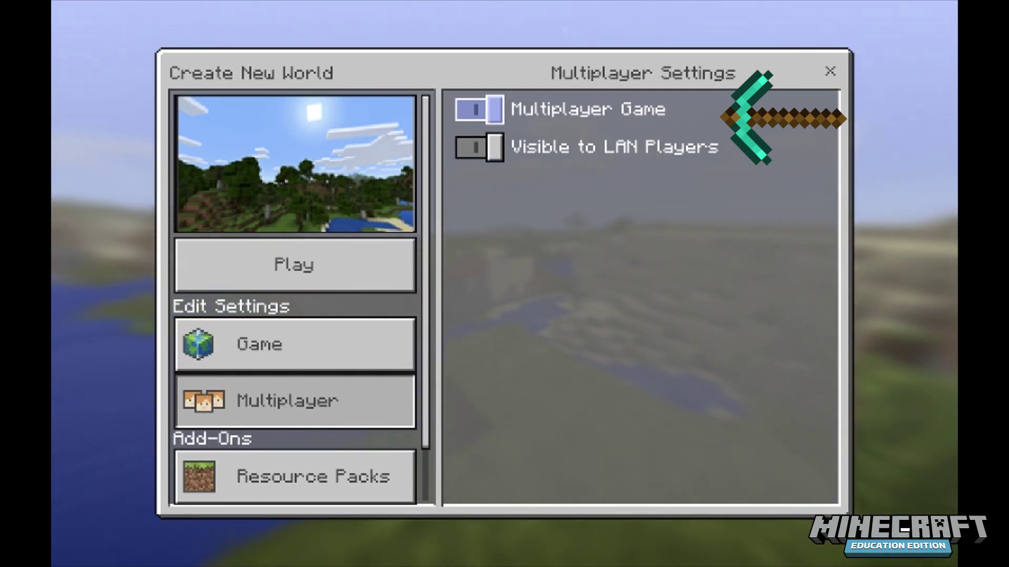
key("Down")
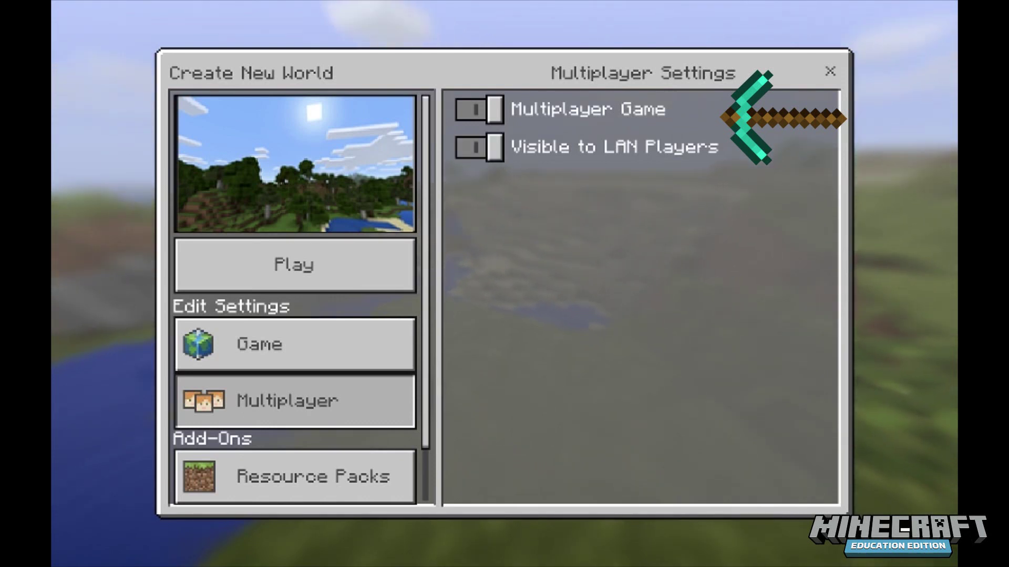
key("Up")
key("Down")
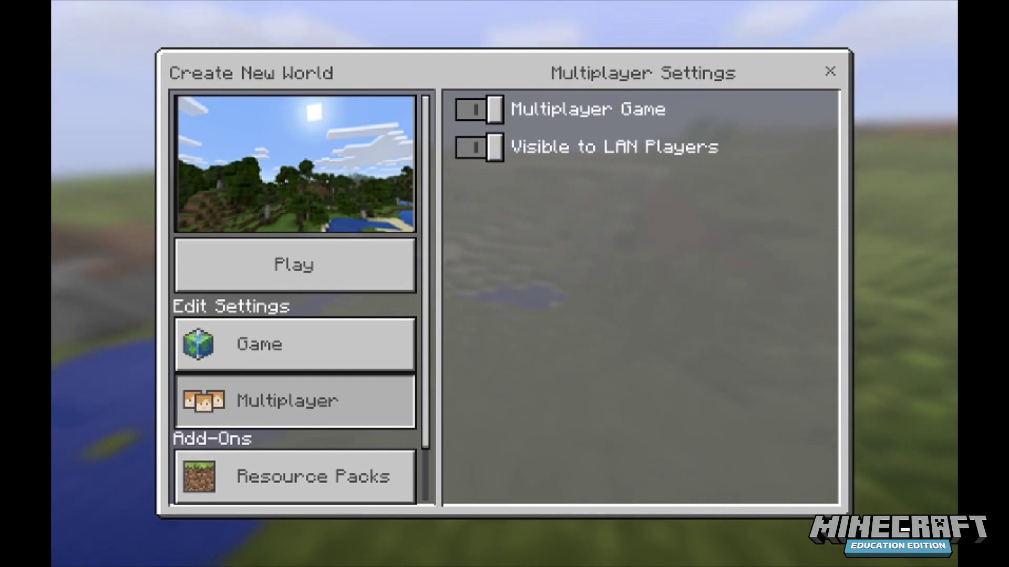
key("Return")
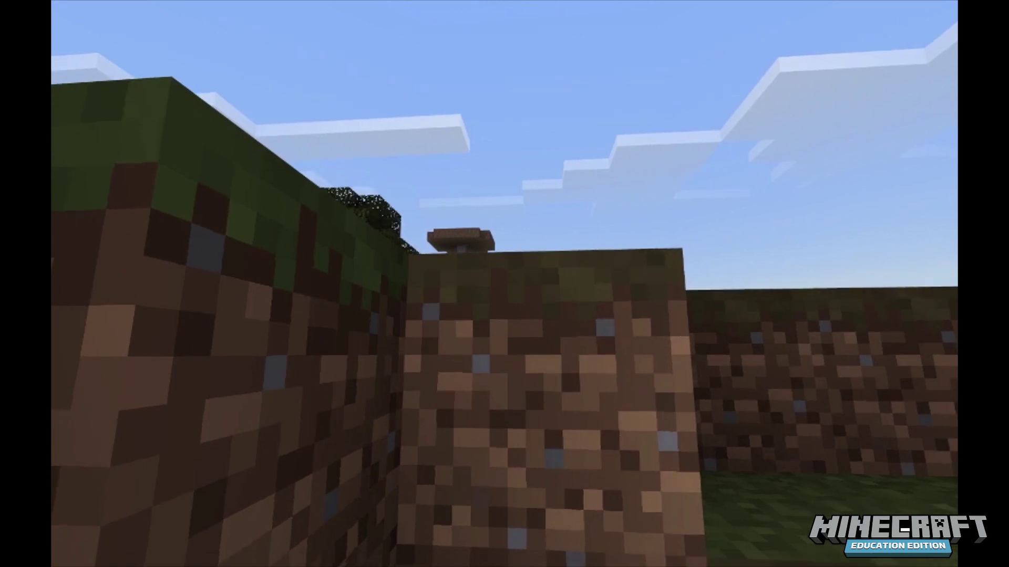
key("Escape")
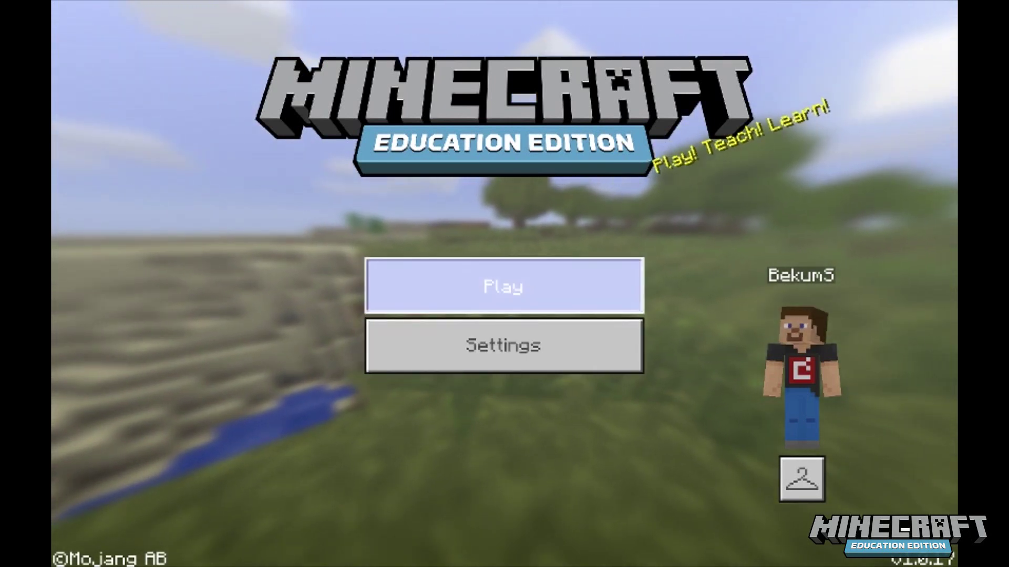
Step: Join the host's Teacher World LAN game and return to the list of friends' games
left_click(503, 286)
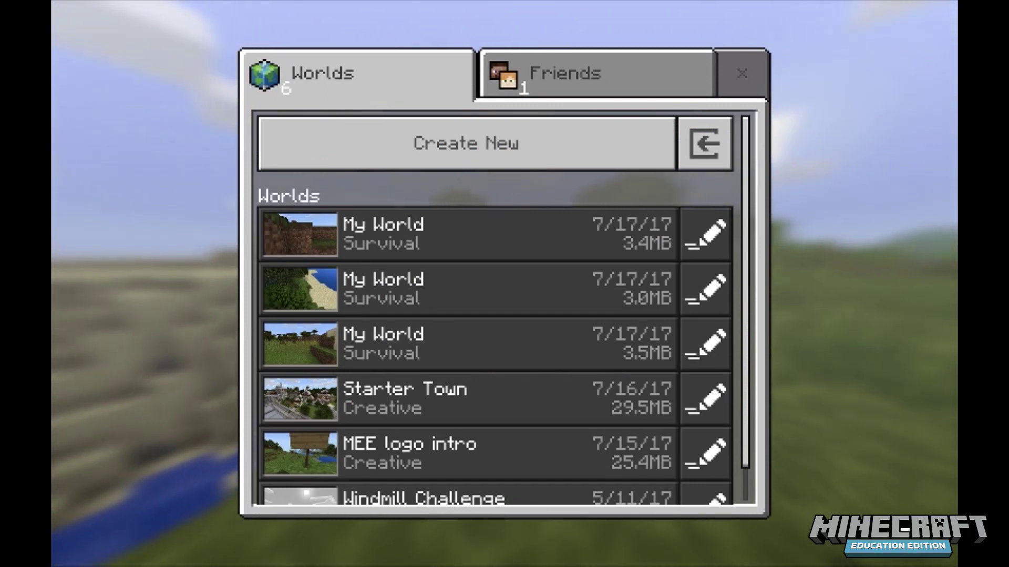
key("Down")
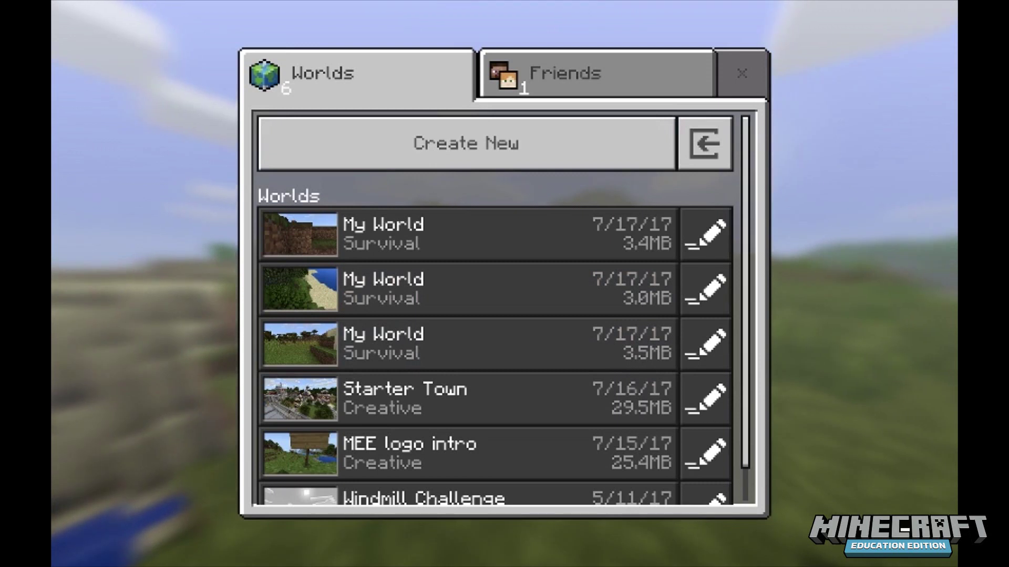
left_click(596, 73)
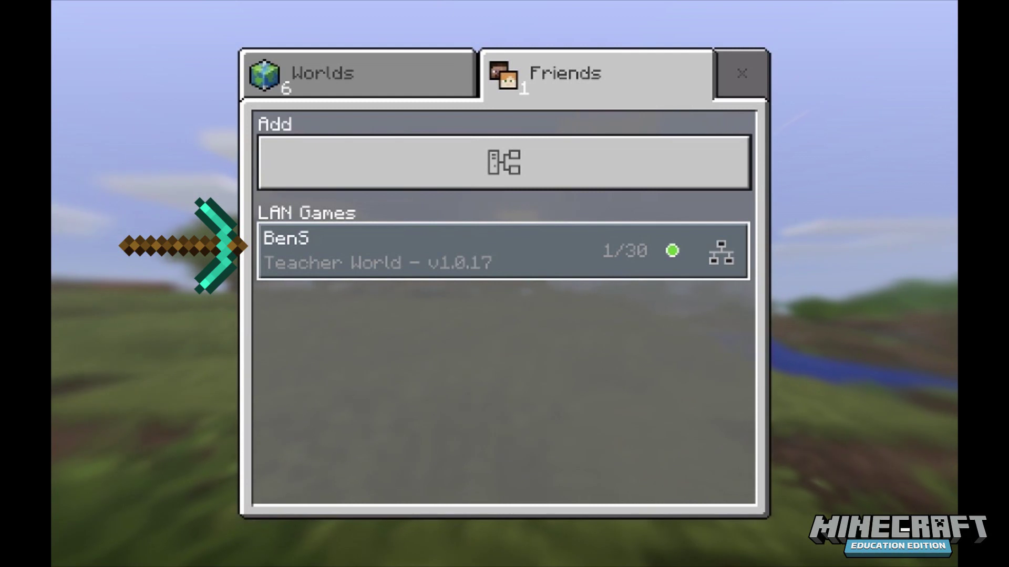
left_click(503, 250)
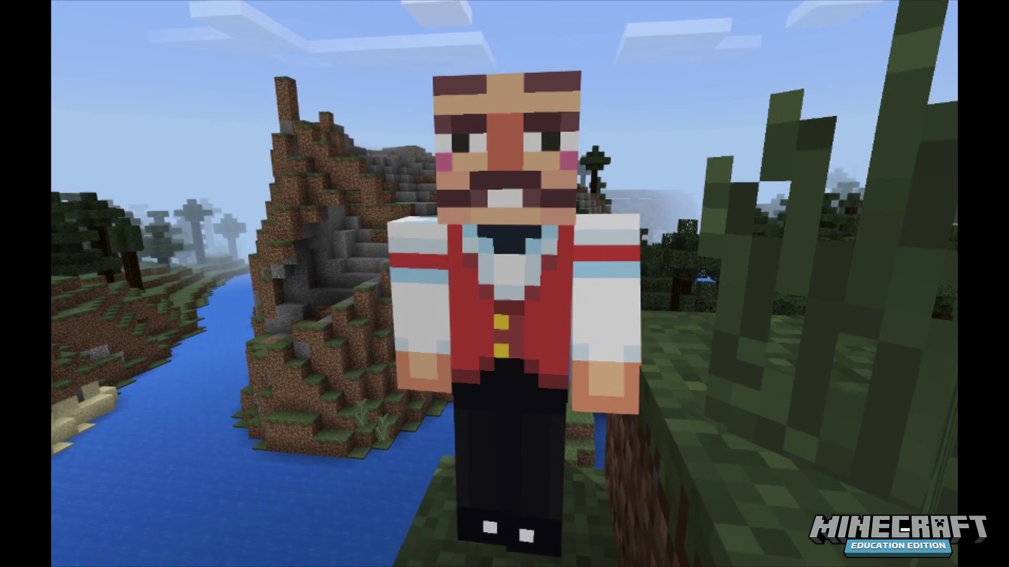
key("Escape")
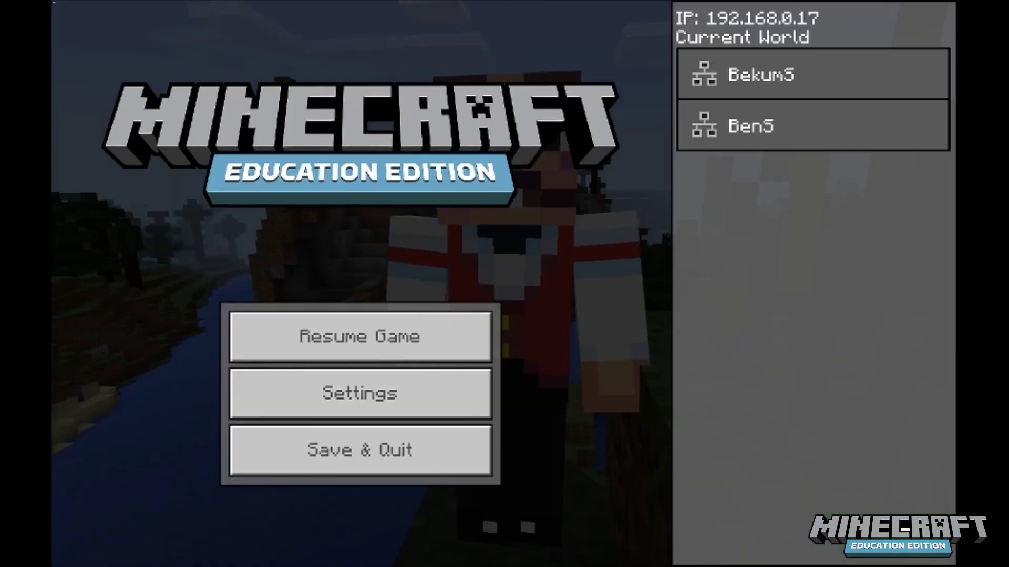
key("Return")
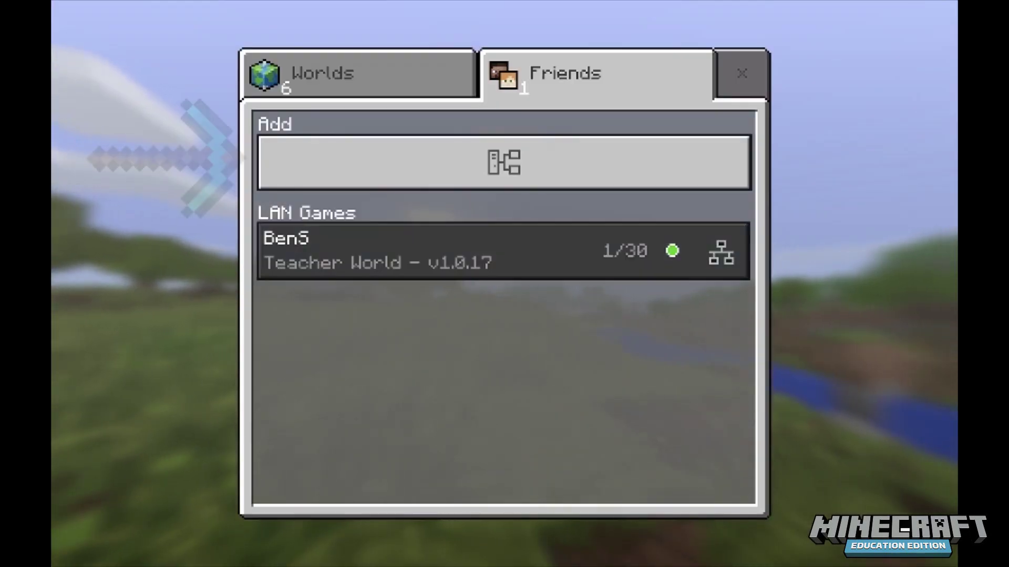
Step: Fill in a new external server with the host's name as server name and 192.168.0.6 as server address
left_click(503, 250)
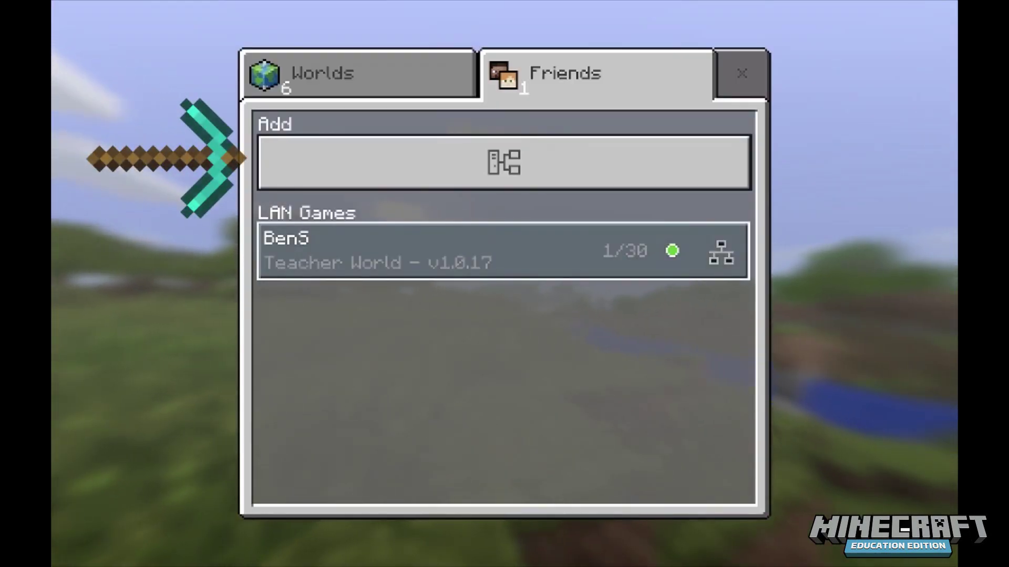
left_click(504, 162)
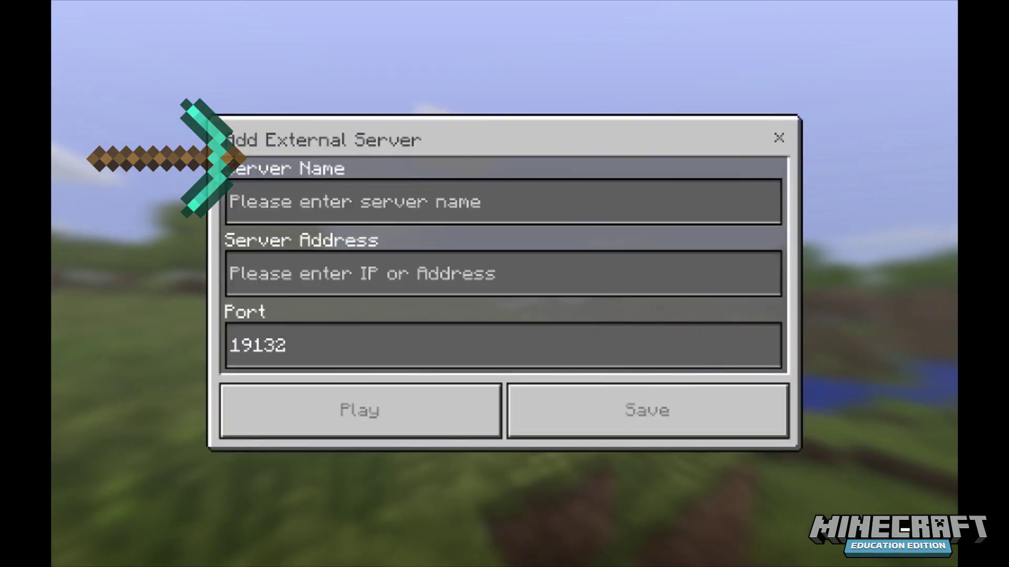
left_click(503, 202)
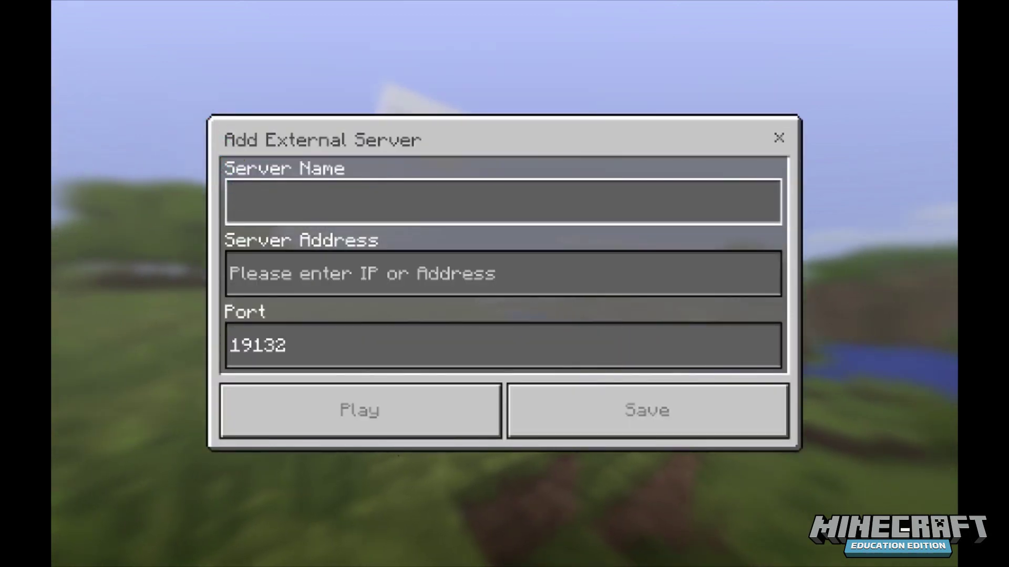
type("BenS")
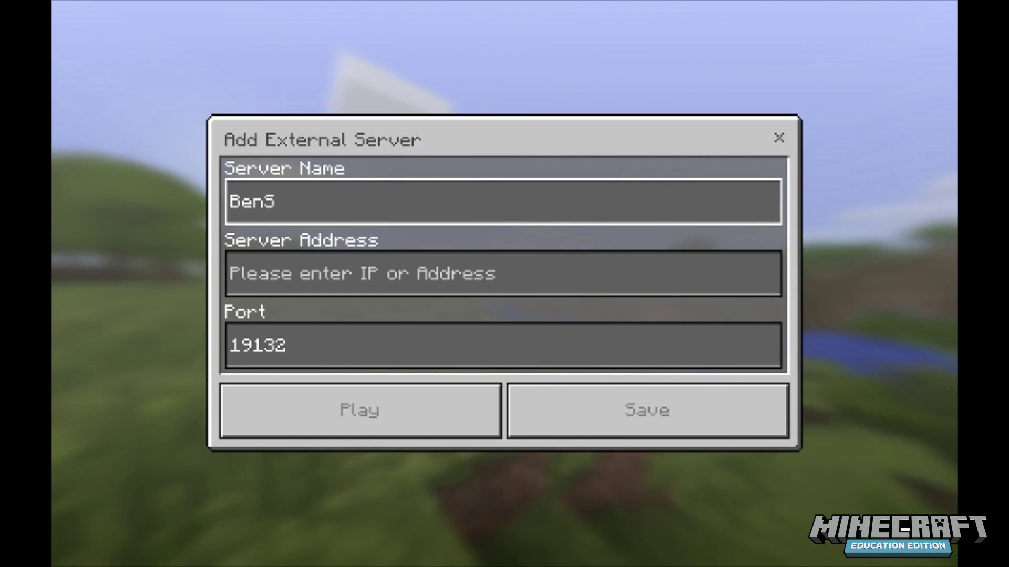
left_click(504, 273)
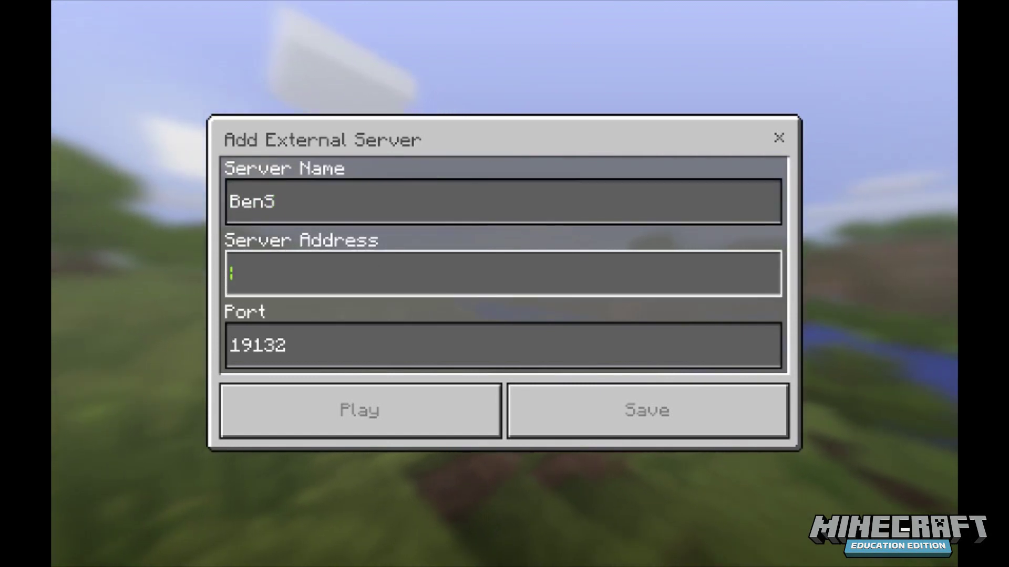
type("192")
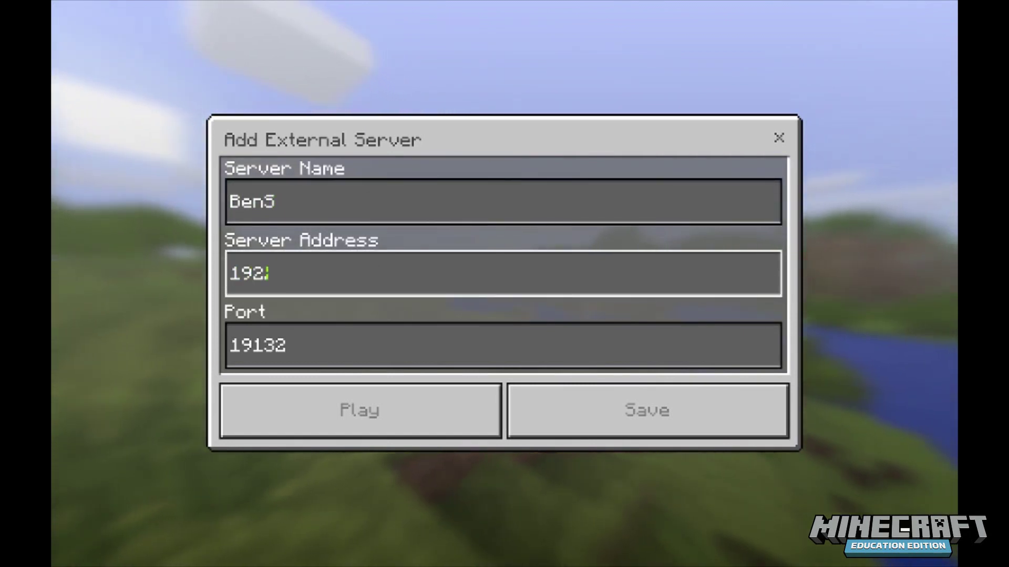
type(".168")
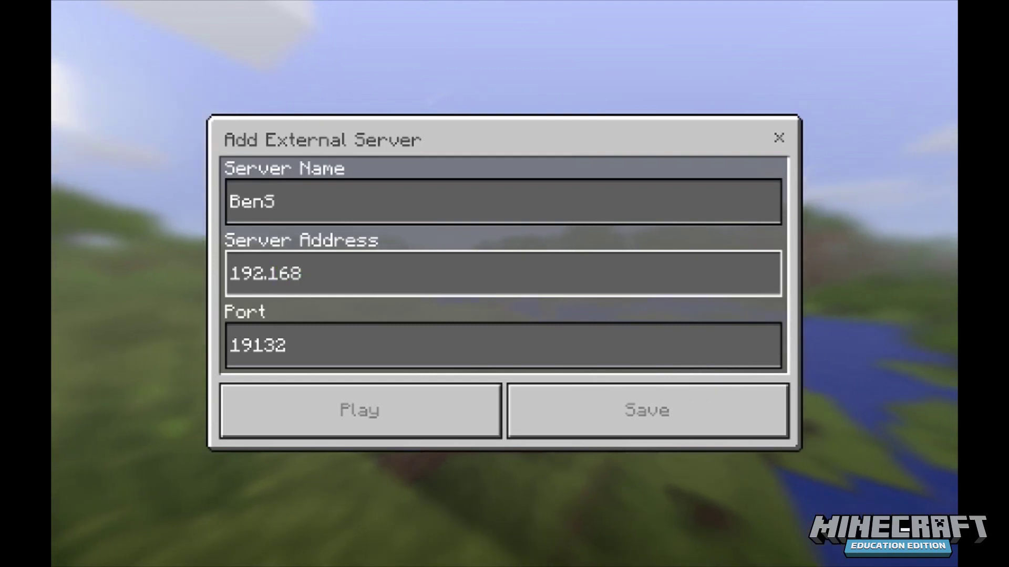
type(".0.6")
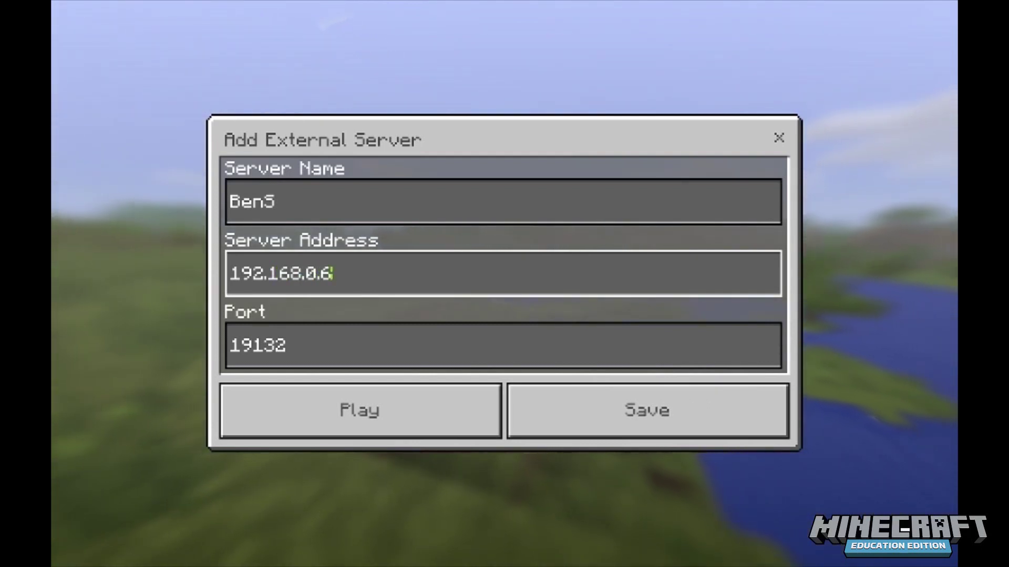
Step: Connect to the host's world through the external server entry and return to the list of friends' games
key("Tab")
key("Tab")
key("Tab")
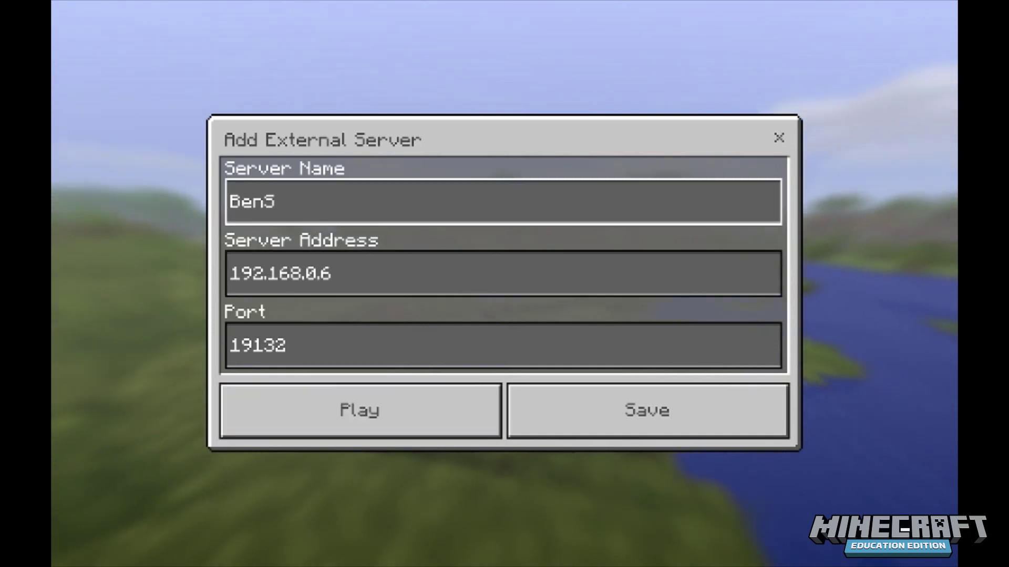
key("Tab")
key("Tab")
key("Tab")
key("Return")
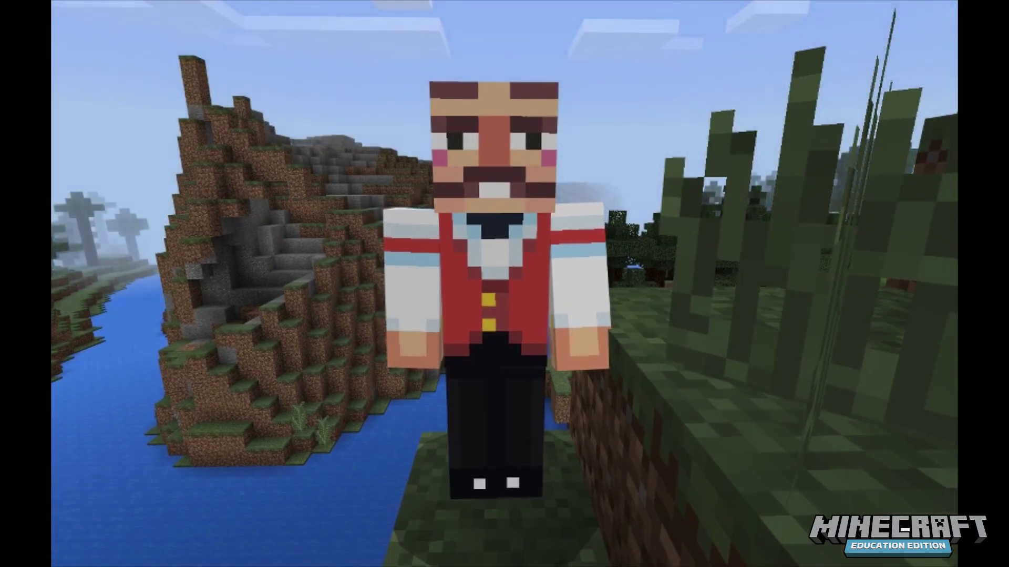
key("Escape")
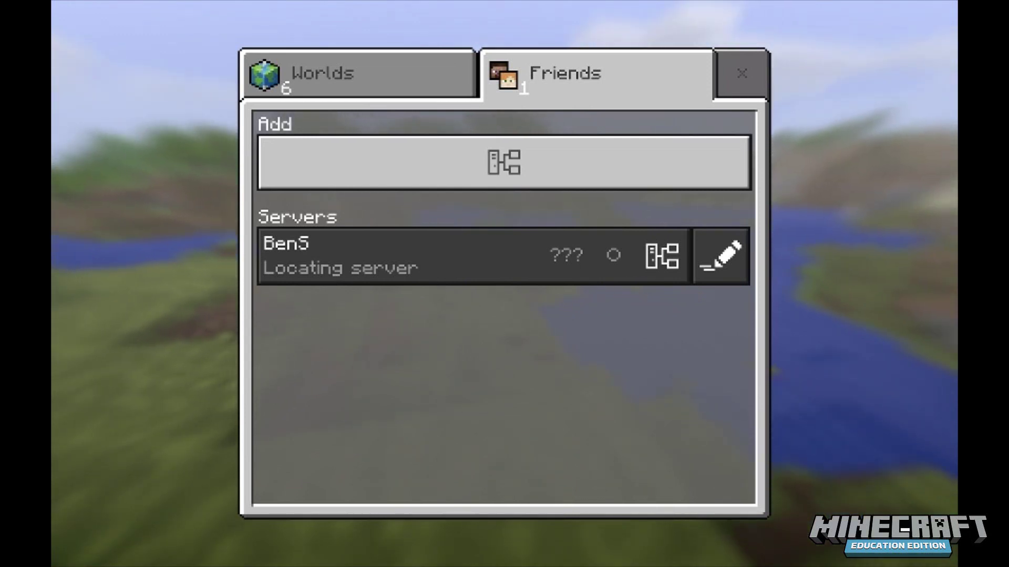
Step: Begin creating another randomly generated world from the local worlds list
left_click(358, 73)
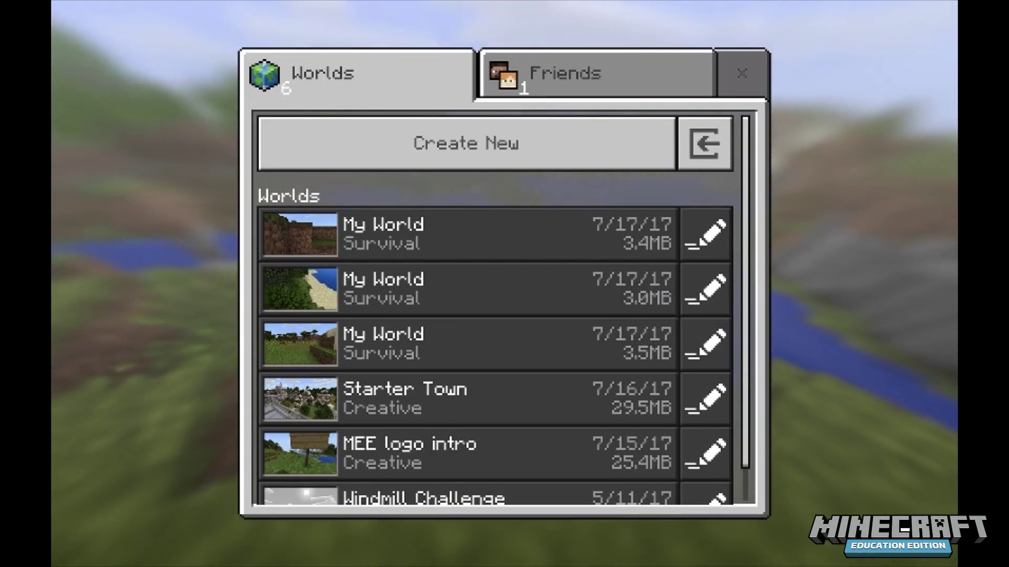
left_click(466, 148)
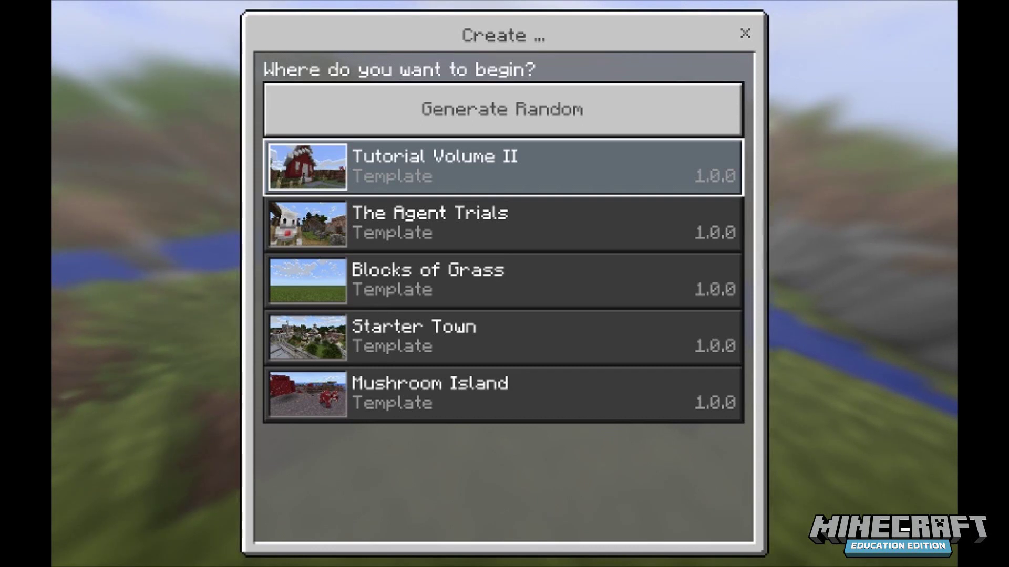
key("Up")
key("Return")
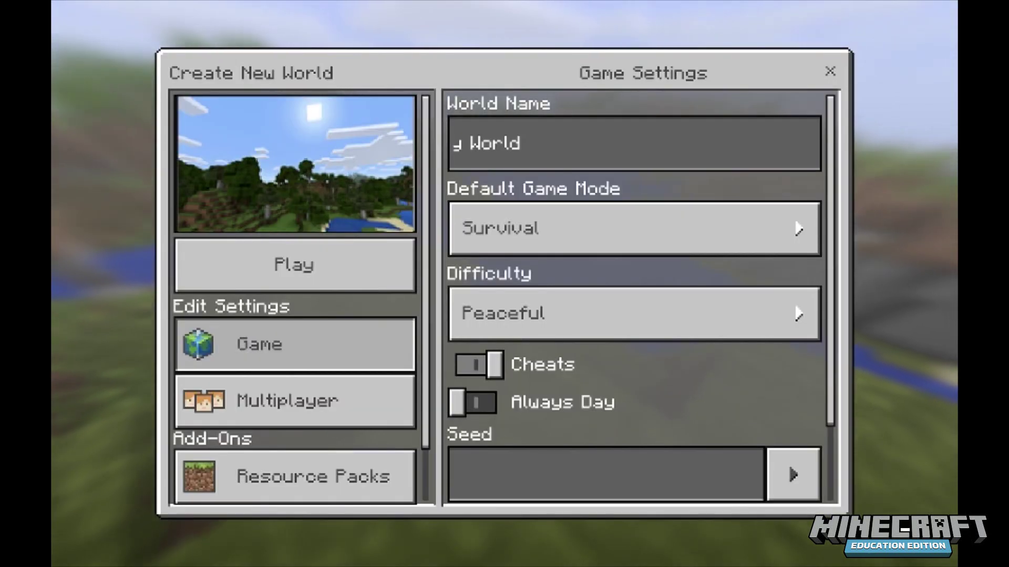
Step: Review the Multiplayer Game and Visible to LAN Players options of the new world and launch it
left_click(294, 401)
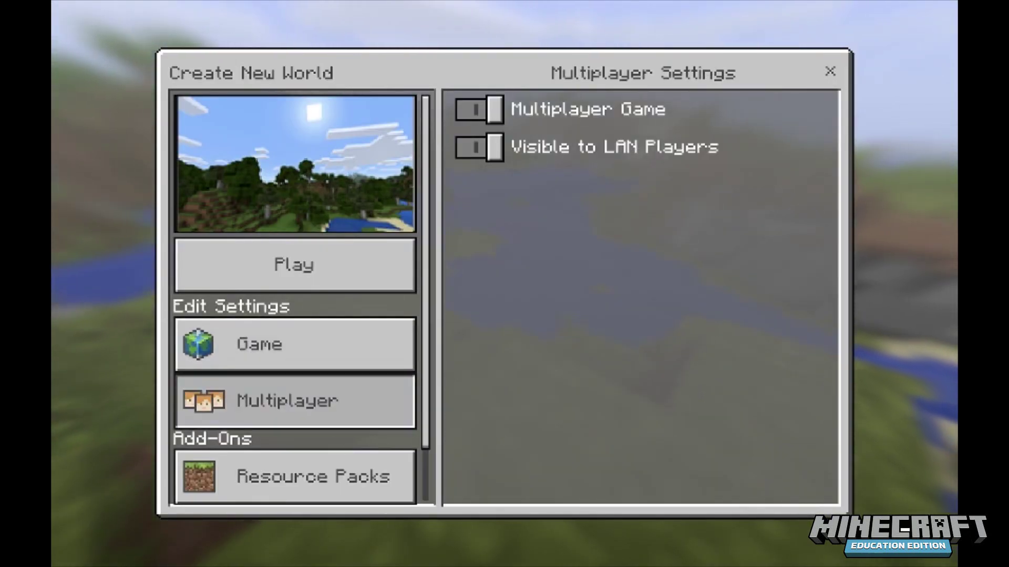
key("Right")
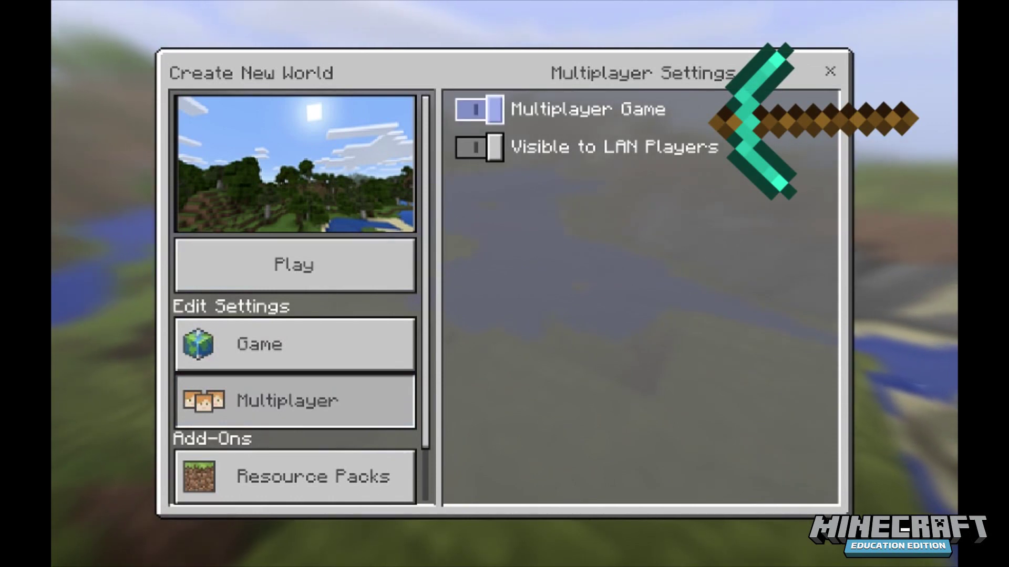
key("Down")
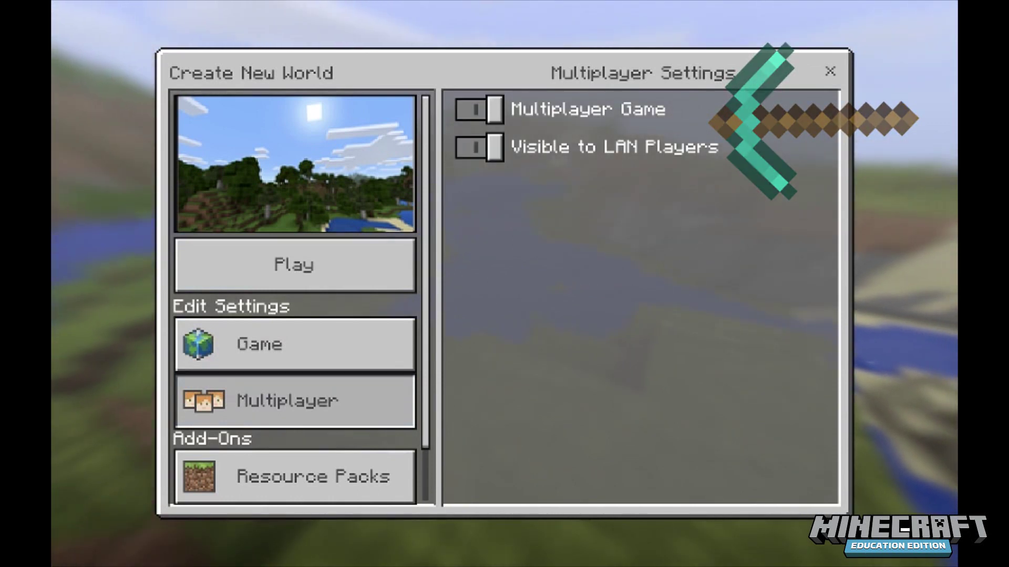
left_click(294, 265)
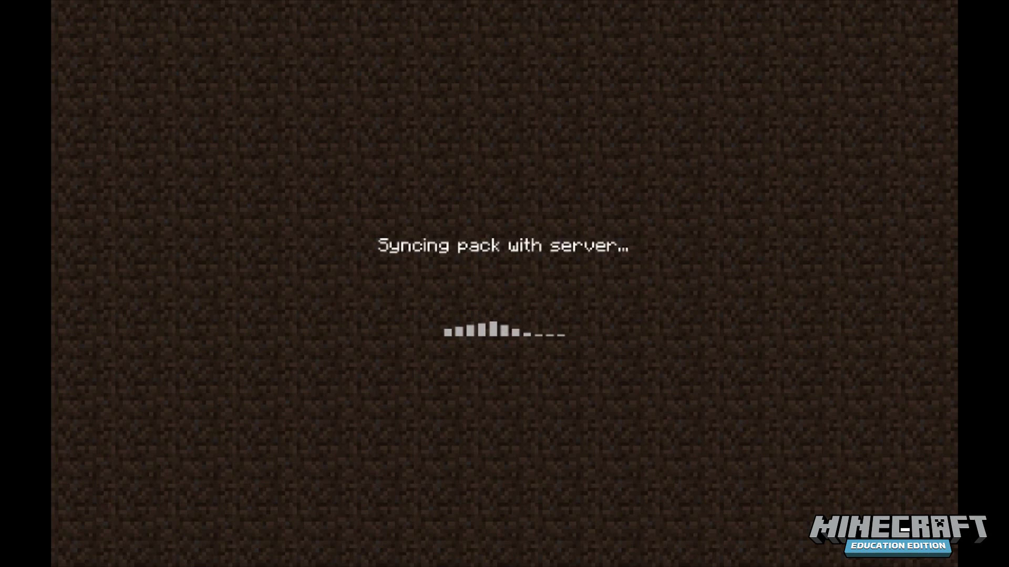